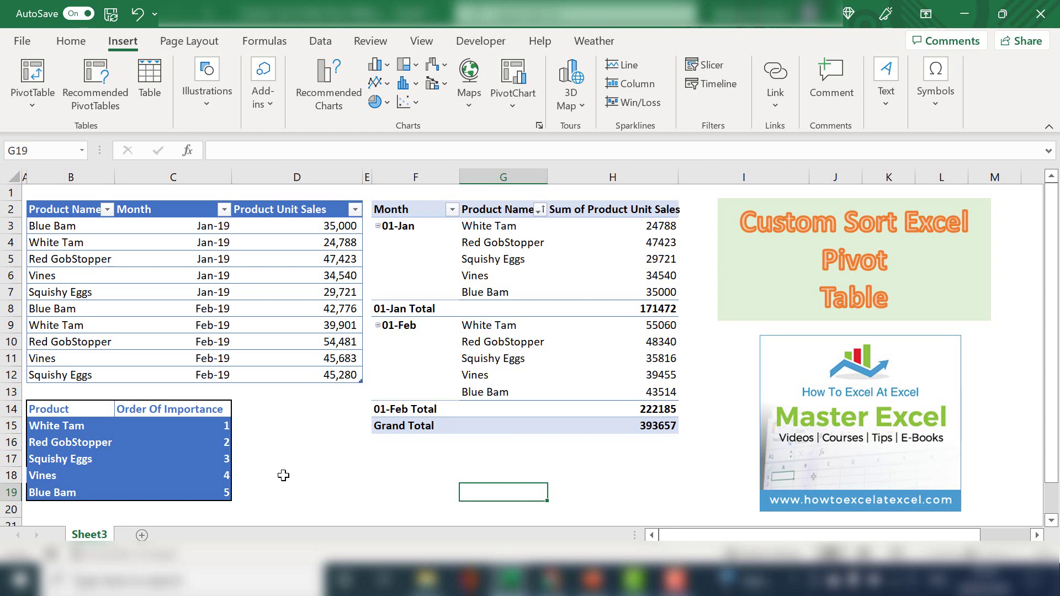
Review the source data, then select the importance rankings 1–5 and their product names.
{"action": "left_click", "coordinate": [71, 231]}
{"action": "left_click", "coordinate": [166, 226]}
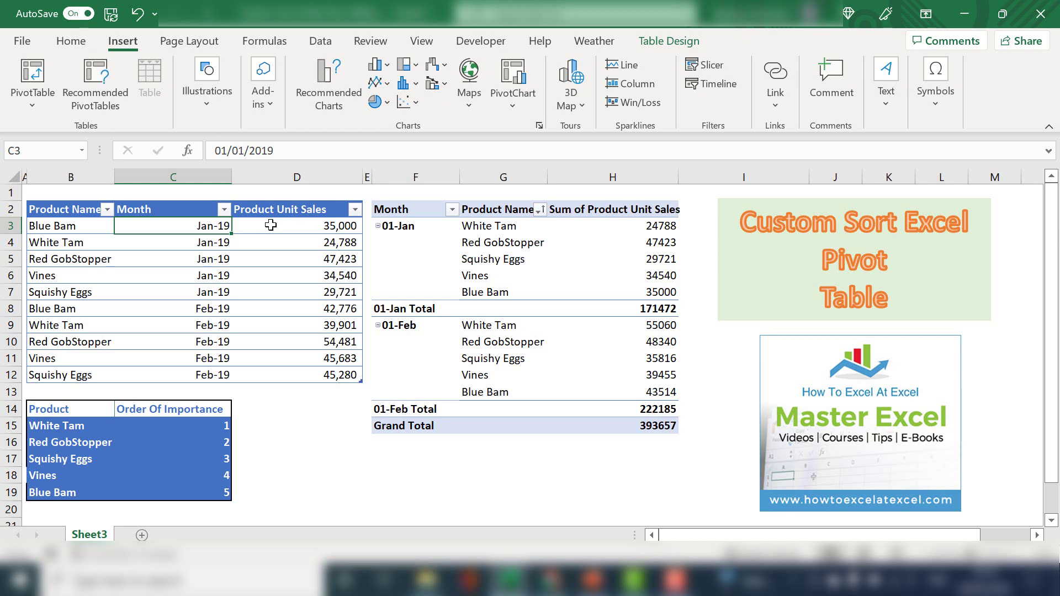
{"action": "left_click", "coordinate": [86, 426]}
{"action": "left_click_drag", "start_coordinate": [196, 428], "coordinate": [212, 494]}
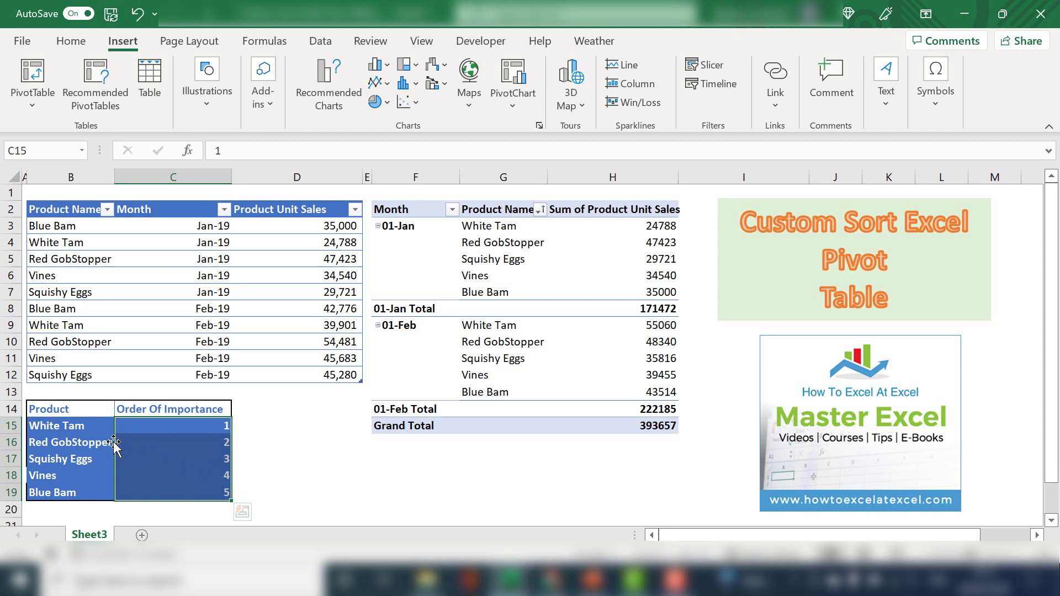
{"action": "left_click", "coordinate": [95, 427]}
{"action": "left_click_drag", "start_coordinate": [92, 440], "coordinate": [83, 485]}
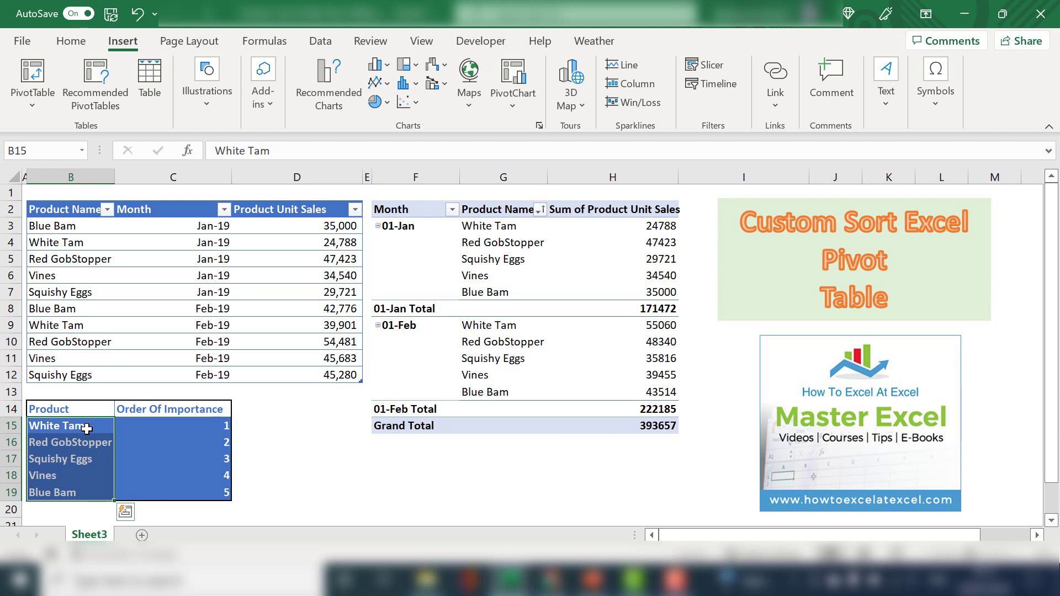
Move Squishy Eggs above Red GobStopper and Blue Bam above Vines in the pivot table.
{"action": "left_click", "coordinate": [508, 266]}
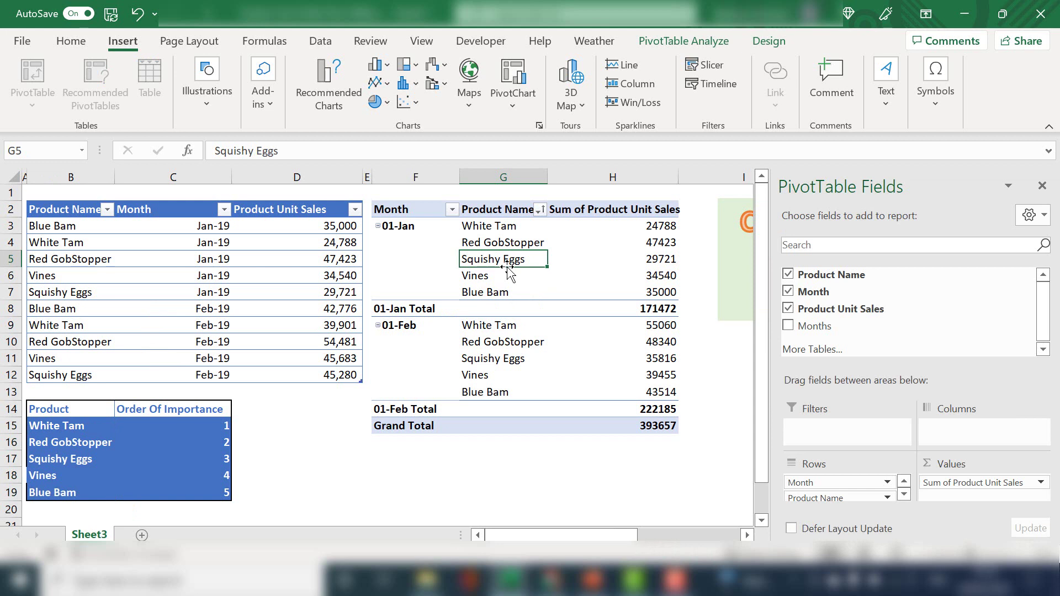
{"action": "left_click_drag", "start_coordinate": [508, 267], "coordinate": [513, 247]}
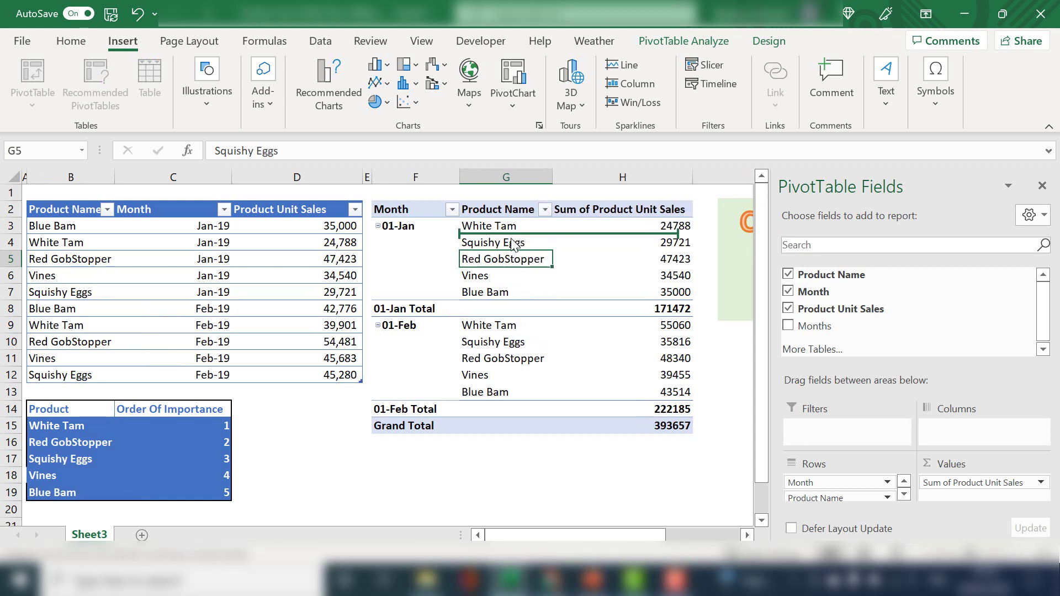
{"action": "left_click", "coordinate": [514, 327]}
{"action": "left_click", "coordinate": [503, 287]}
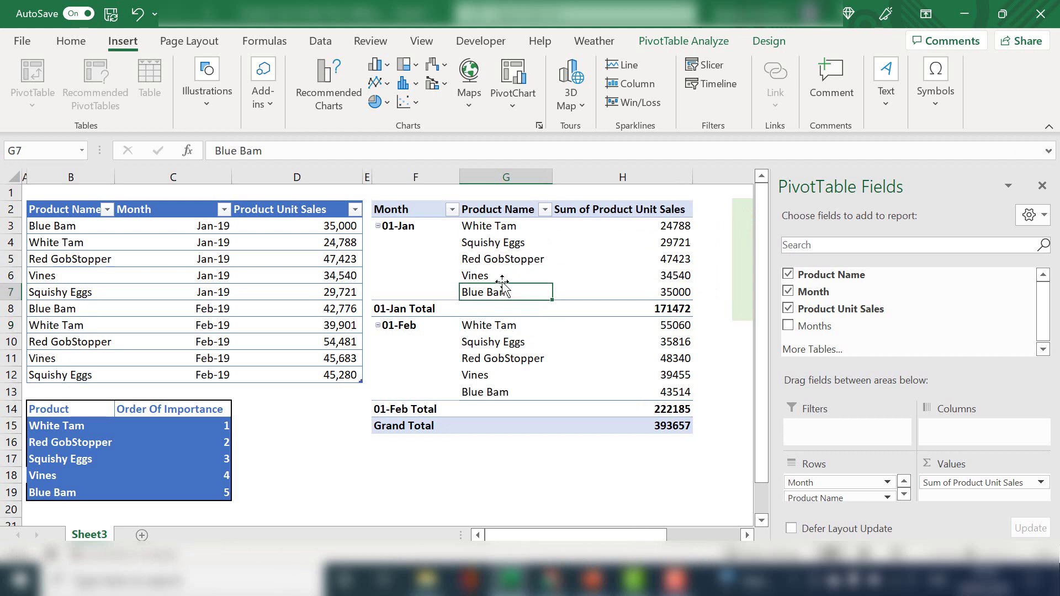
{"action": "left_click_drag", "start_coordinate": [502, 282], "coordinate": [504, 270]}
{"action": "left_click", "coordinate": [726, 441]}
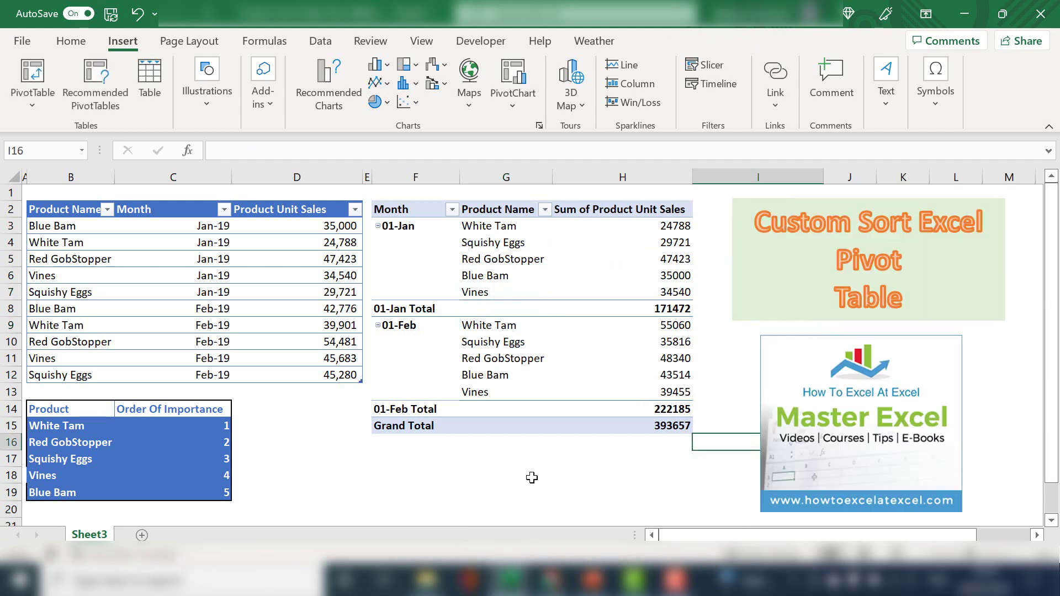
{"action": "left_click", "coordinate": [476, 470]}
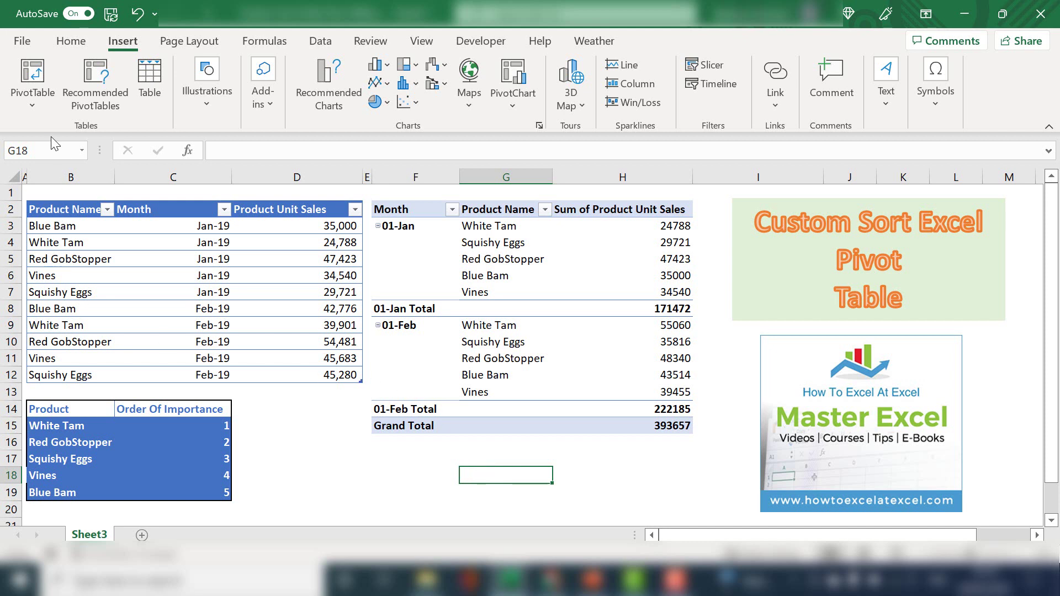
Show the Advanced page of Excel Options, scrolled down to the General settings.
{"action": "left_click", "coordinate": [22, 41]}
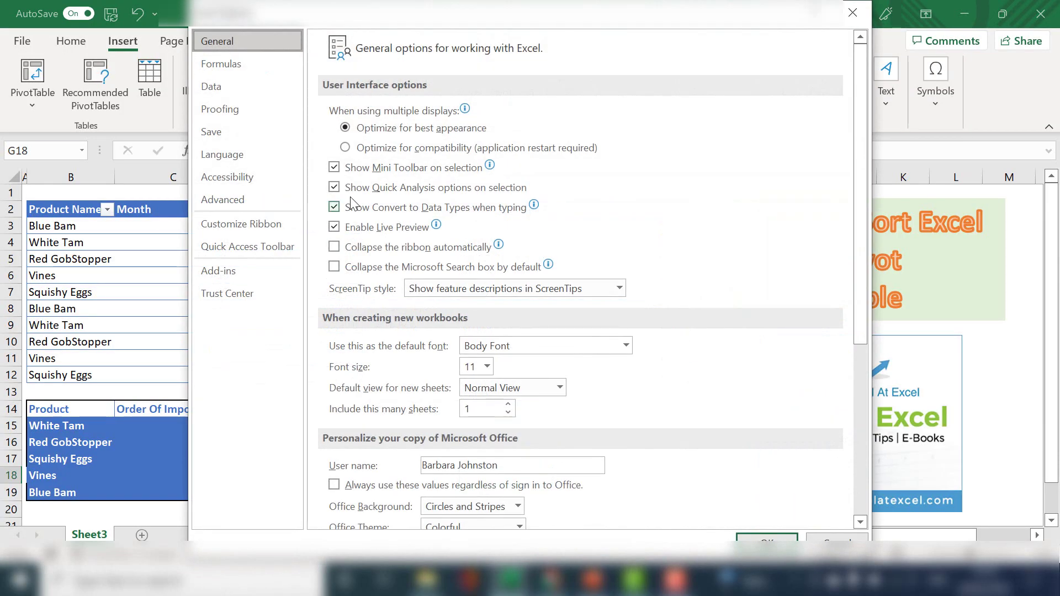
{"action": "left_click", "coordinate": [290, 206]}
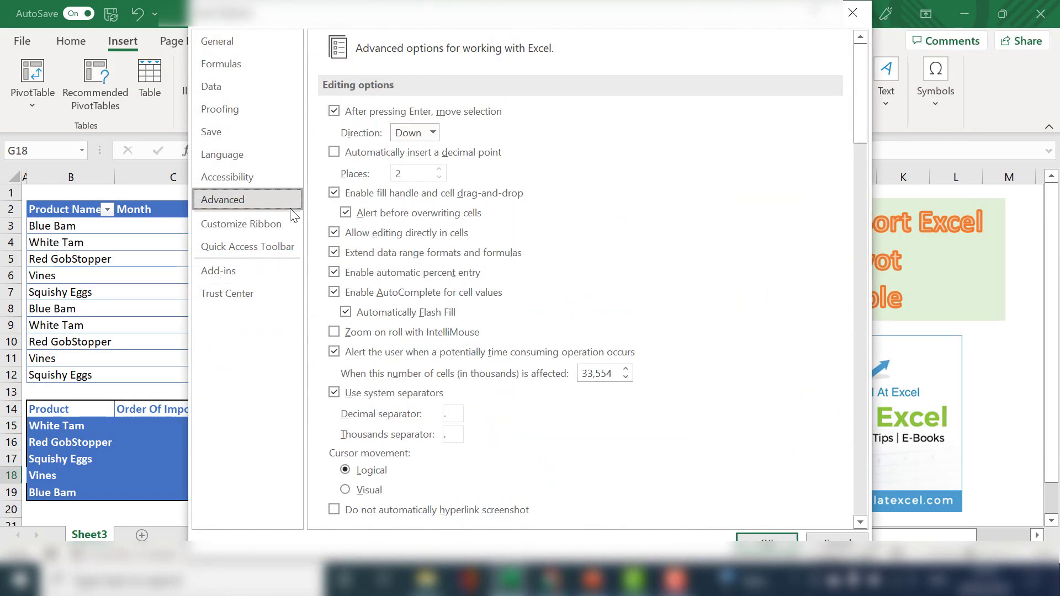
{"action": "scroll", "coordinate": [734, 243], "scroll_direction": "down", "scroll_amount": 15}
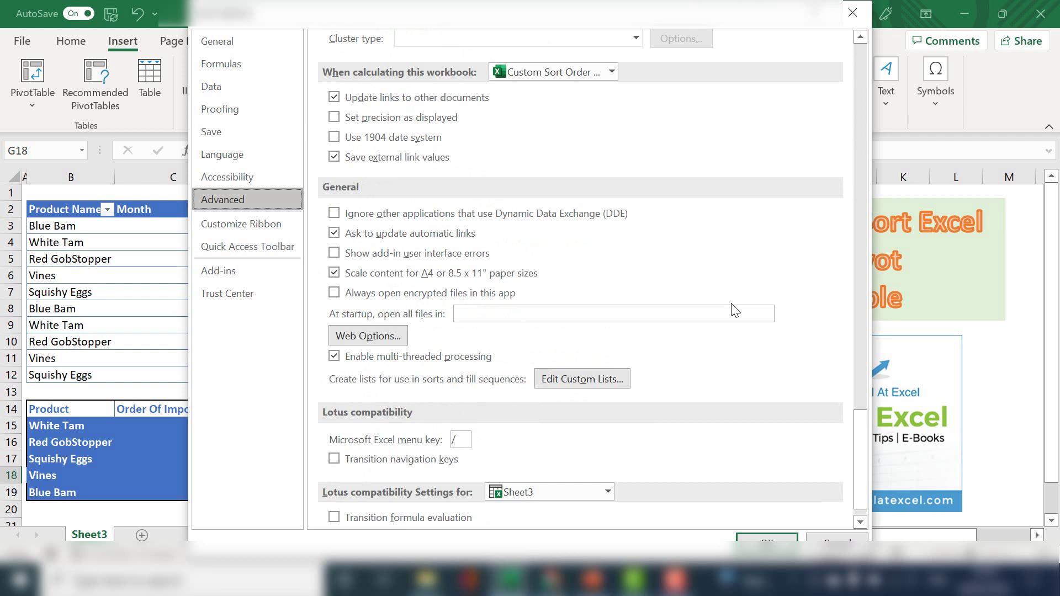
{"action": "scroll", "coordinate": [735, 310], "scroll_direction": "down", "scroll_amount": 1}
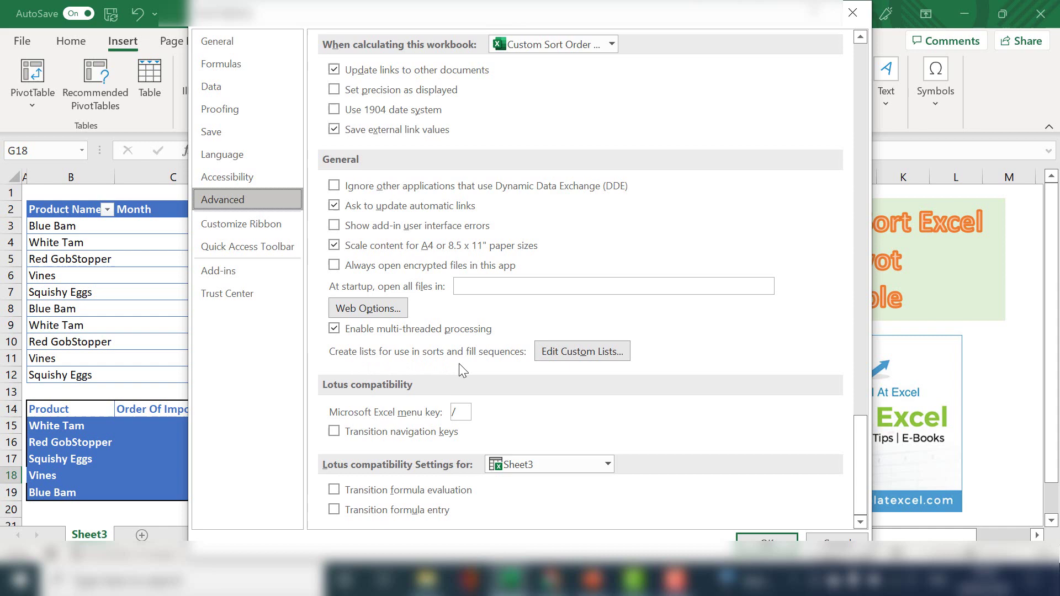
Import cells B15:B19 (White Tam, Red GobStopper, Squishy Eggs, Vines, Blue Bam) as a custom list.
{"action": "left_click", "coordinate": [587, 349]}
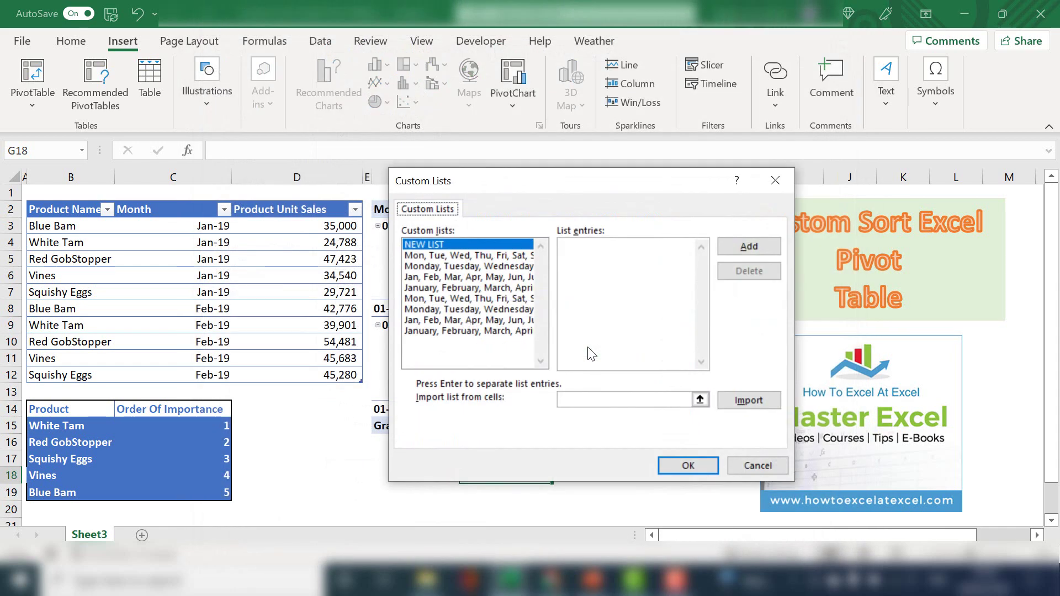
{"action": "left_click_drag", "start_coordinate": [575, 185], "coordinate": [396, 183]}
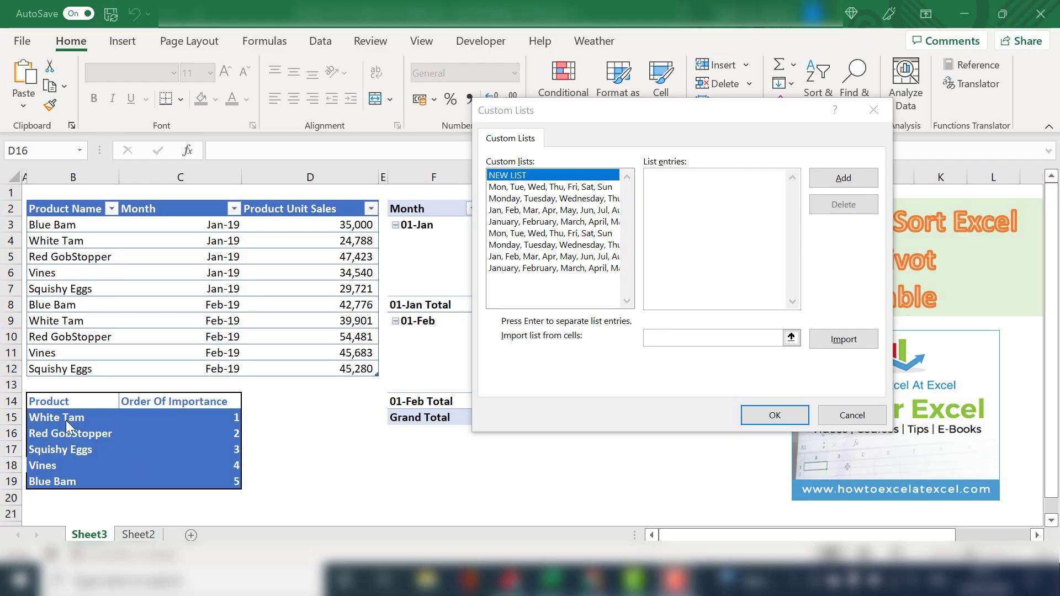
{"action": "left_click", "coordinate": [791, 338]}
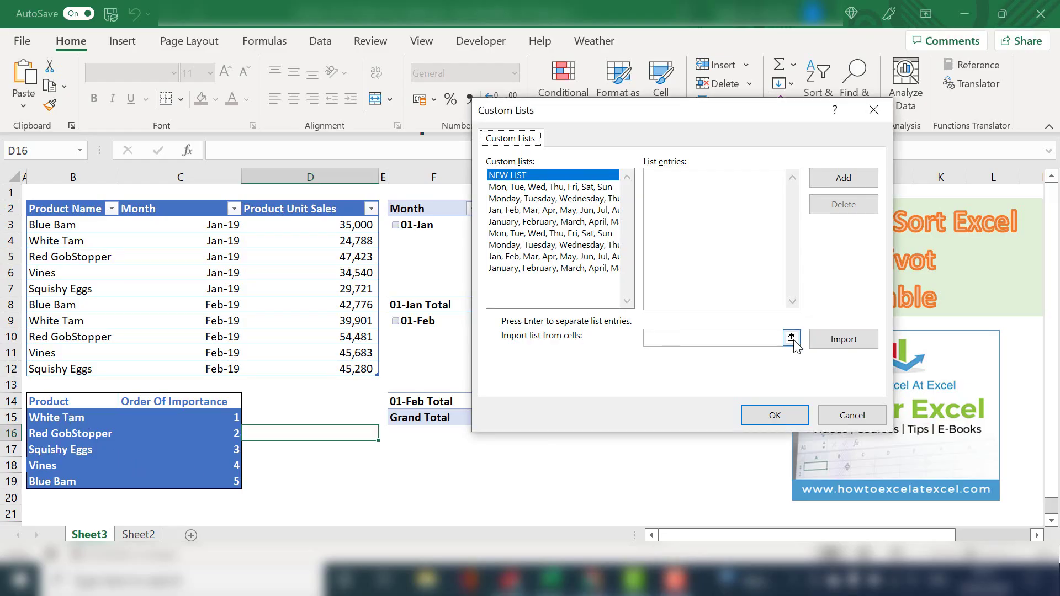
{"action": "left_click", "coordinate": [791, 338]}
{"action": "left_click_drag", "start_coordinate": [69, 417], "coordinate": [78, 481]}
{"action": "left_click", "coordinate": [883, 131]}
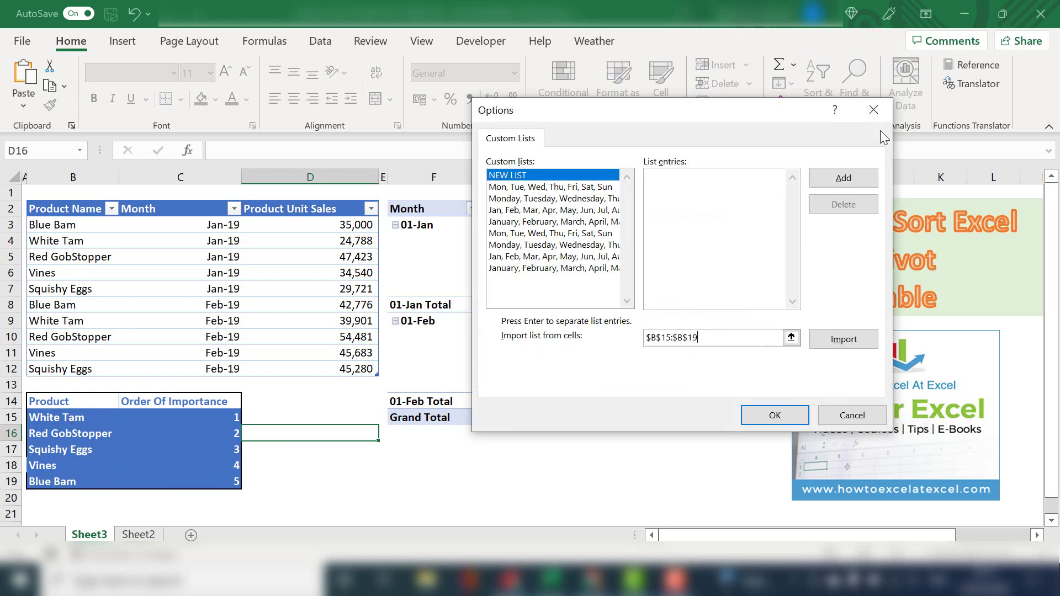
{"action": "left_click", "coordinate": [844, 339]}
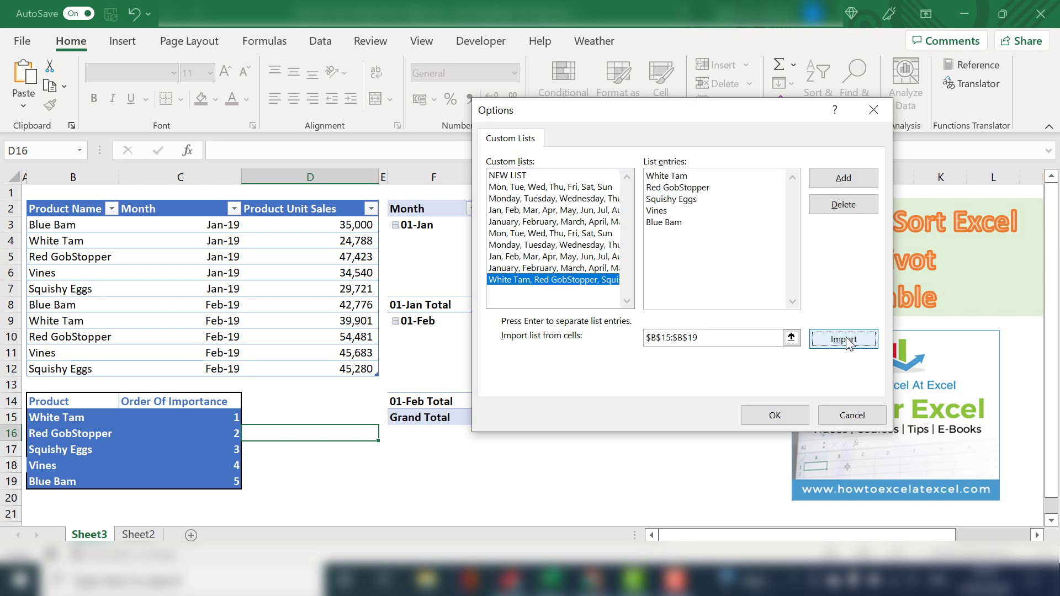
{"action": "left_click", "coordinate": [778, 414]}
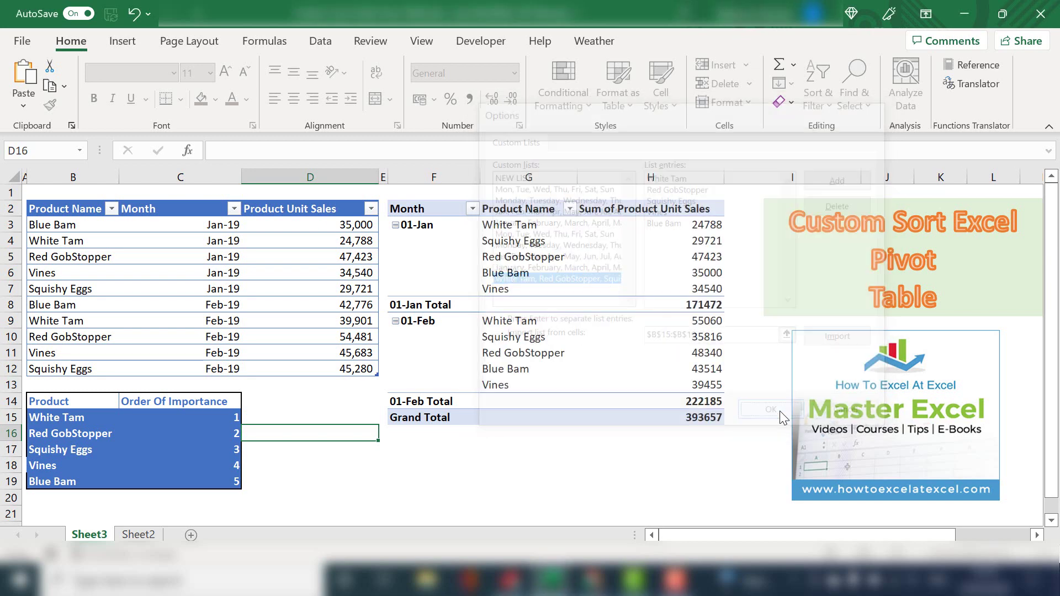
Close Excel Options and check that the new custom list is saved.
{"action": "left_click", "coordinate": [754, 540]}
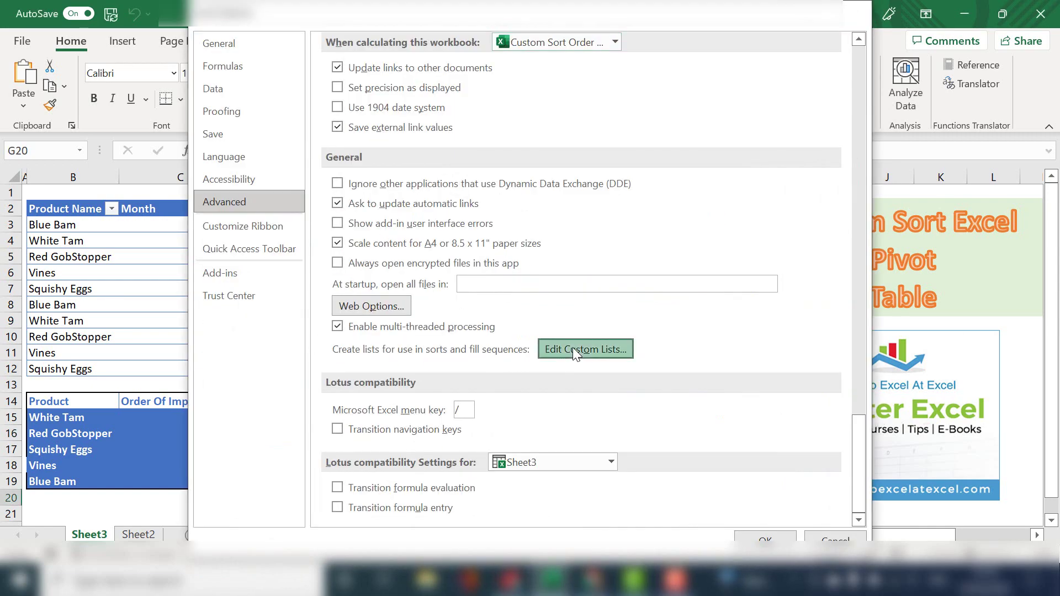
{"action": "left_click", "coordinate": [572, 348]}
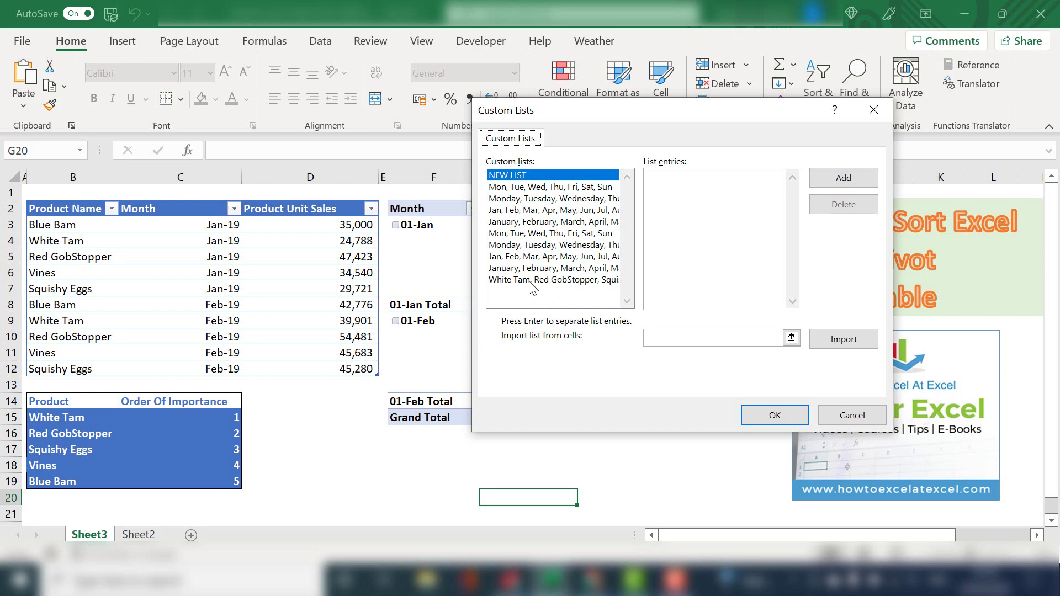
{"action": "left_click", "coordinate": [774, 416]}
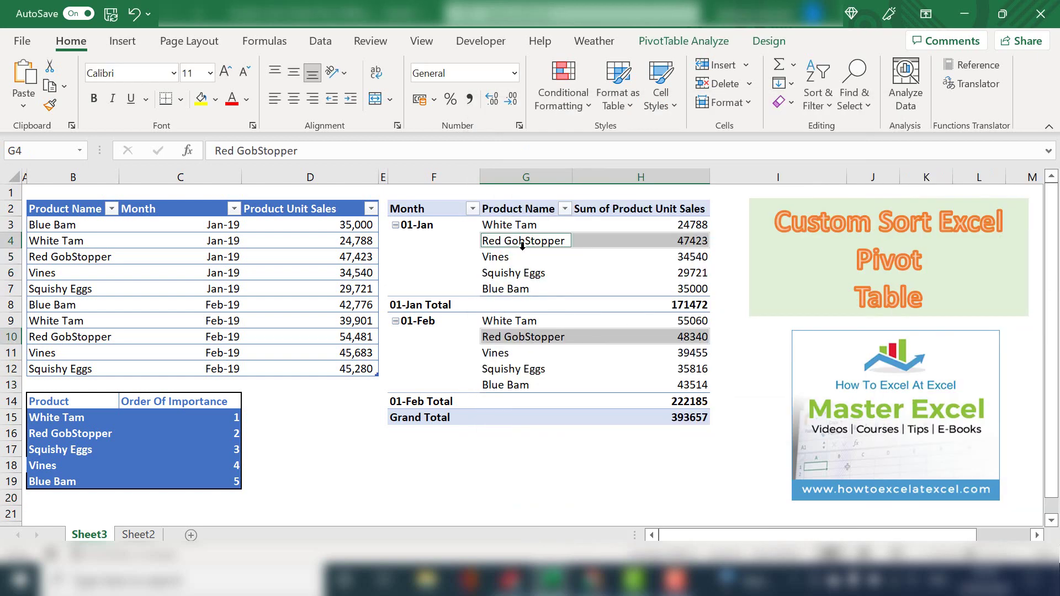
Move Red GobStopper below Vines, then sort Product Name A to Z by the custom list.
{"action": "left_click", "coordinate": [521, 243]}
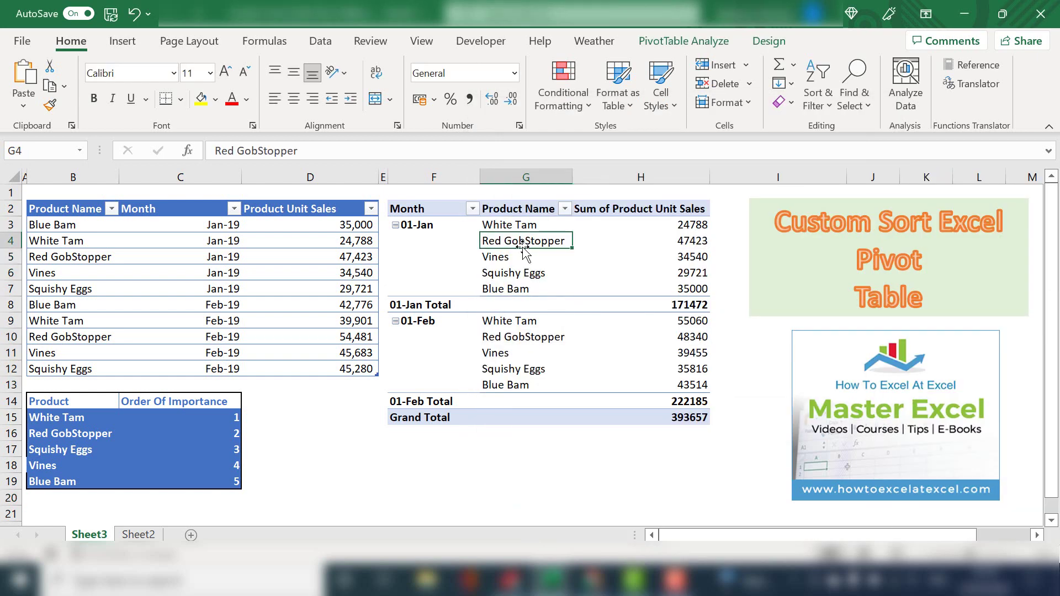
{"action": "left_click_drag", "start_coordinate": [523, 252], "coordinate": [529, 267]}
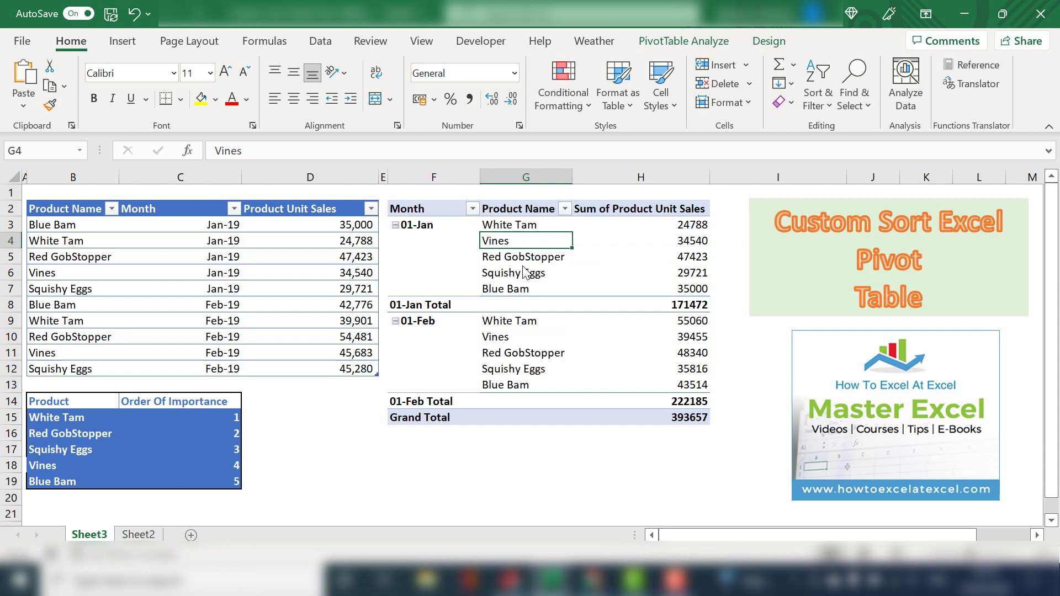
{"action": "left_click", "coordinate": [565, 209]}
{"action": "left_click", "coordinate": [499, 214]}
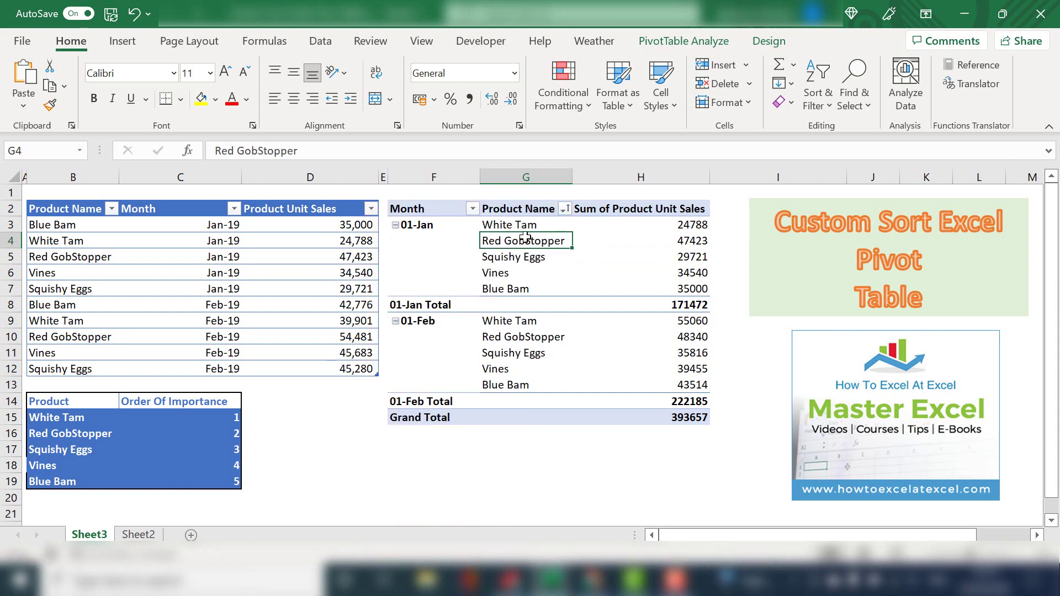
Compare the January product order with the importance list in B15:B19.
{"action": "left_click_drag", "start_coordinate": [522, 224], "coordinate": [522, 289]}
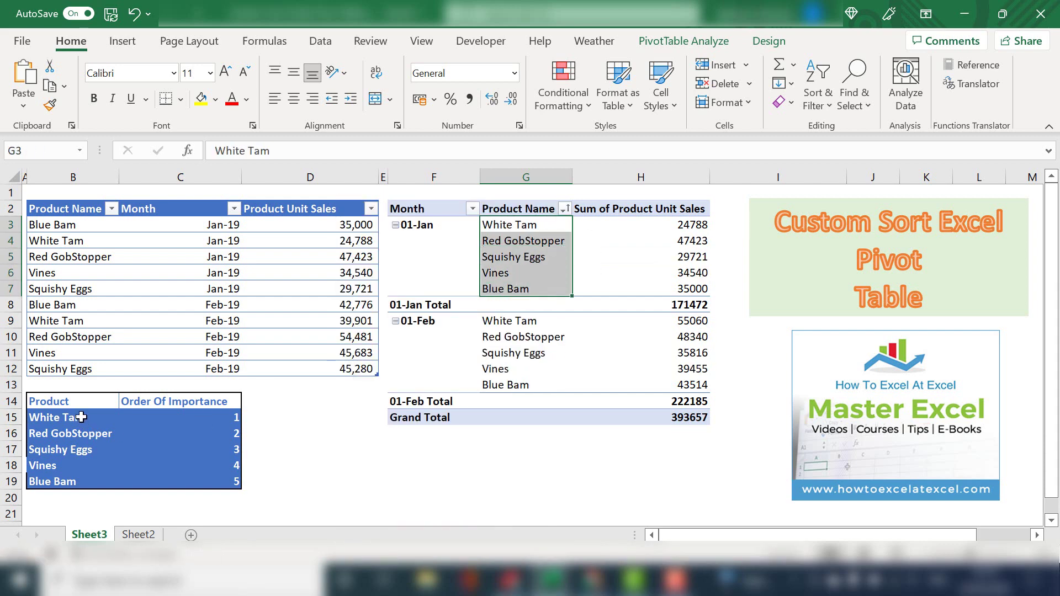
{"action": "left_click_drag", "start_coordinate": [81, 417], "coordinate": [78, 481]}
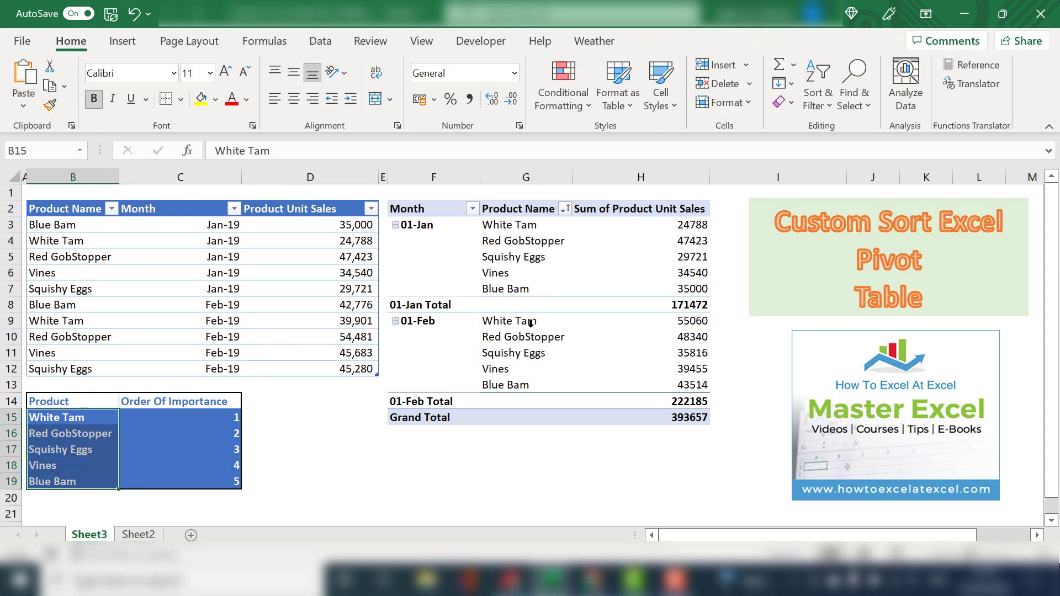
{"action": "left_click", "coordinate": [520, 250]}
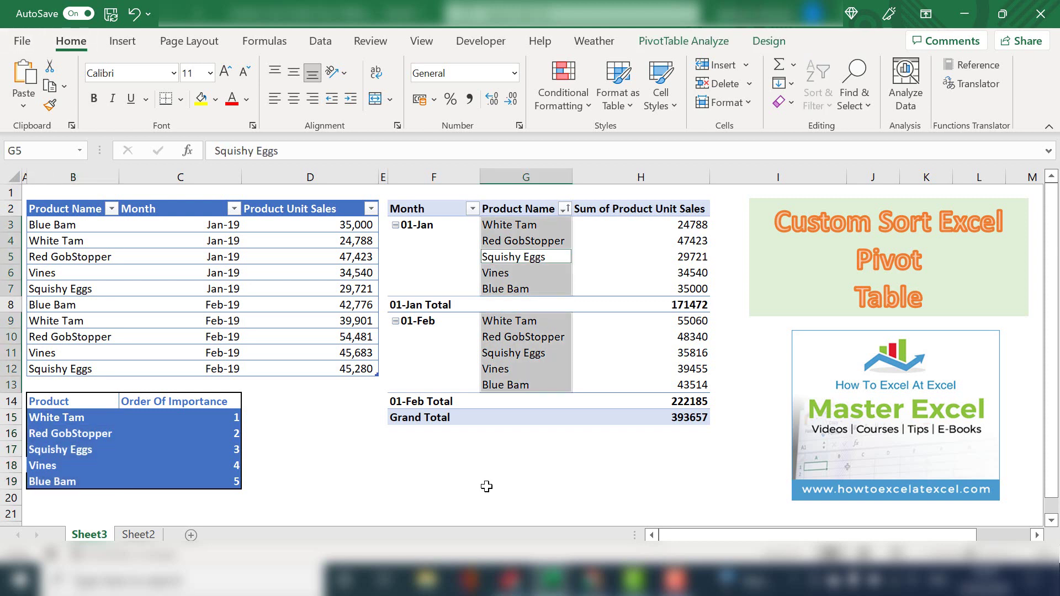